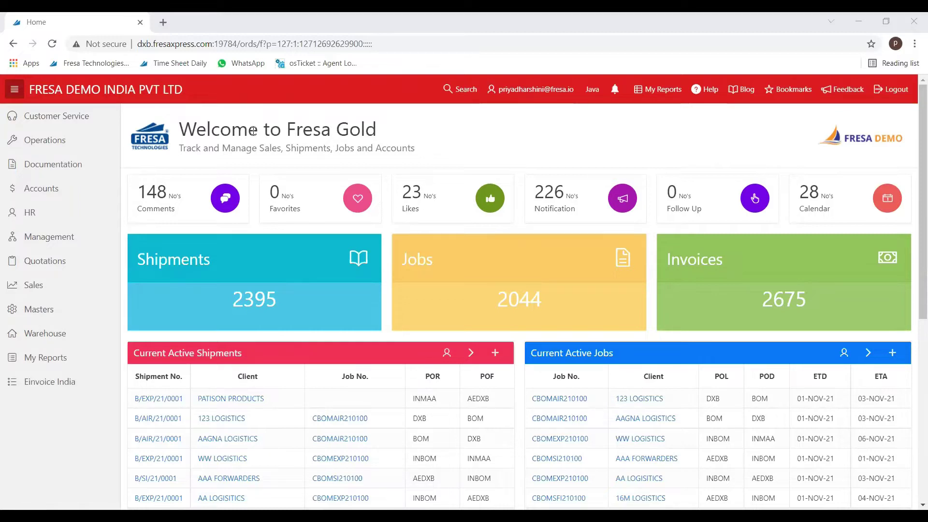
# - Open the Organization master list from the Masters catalogue
pyautogui.click(14, 89)
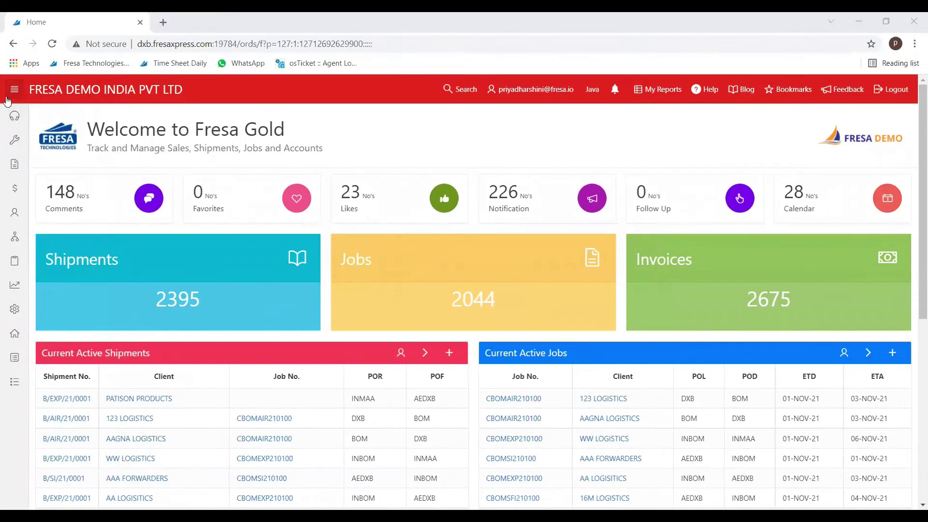
pyautogui.click(9, 97)
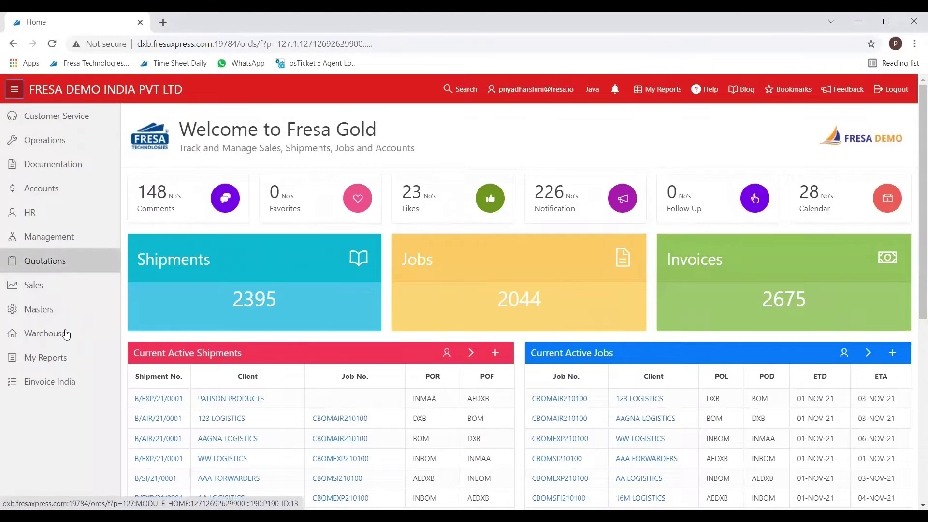
pyautogui.click(67, 316)
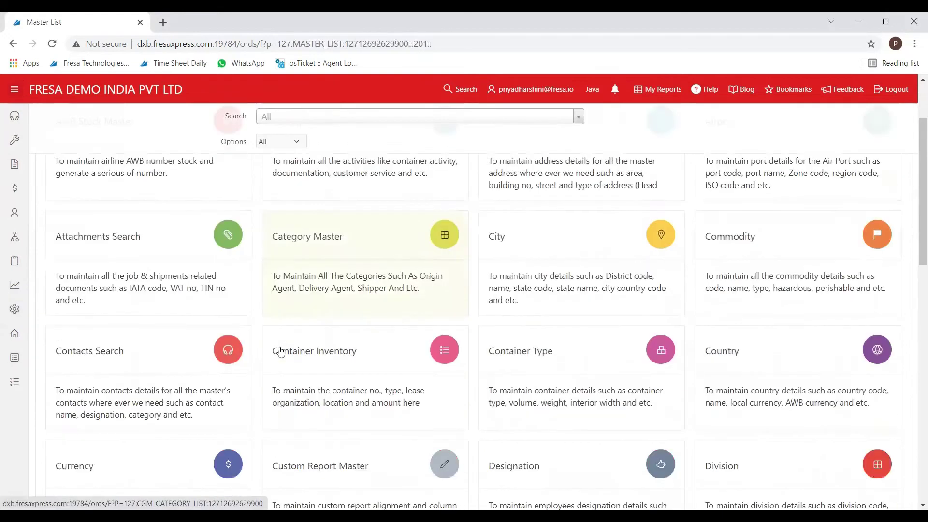
pyautogui.scroll(-7, 288, 312)
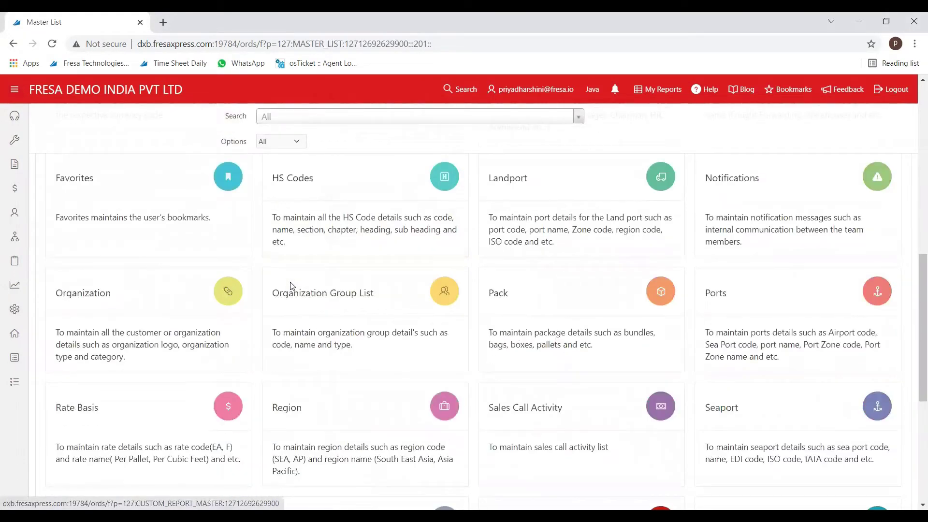
pyautogui.click(167, 308)
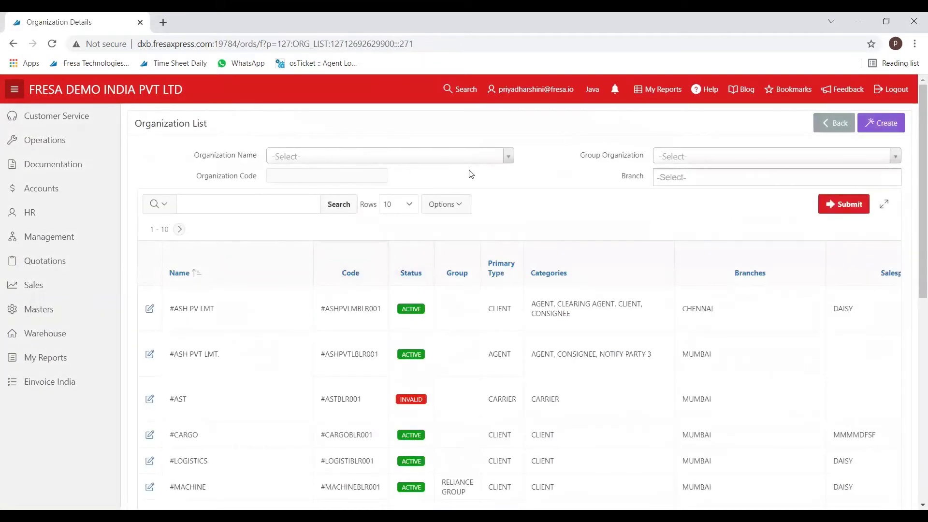
# - Filter the organization list by name to OLAYPRODBLR001 - OLAY PRODUCTS
pyautogui.click(510, 159)
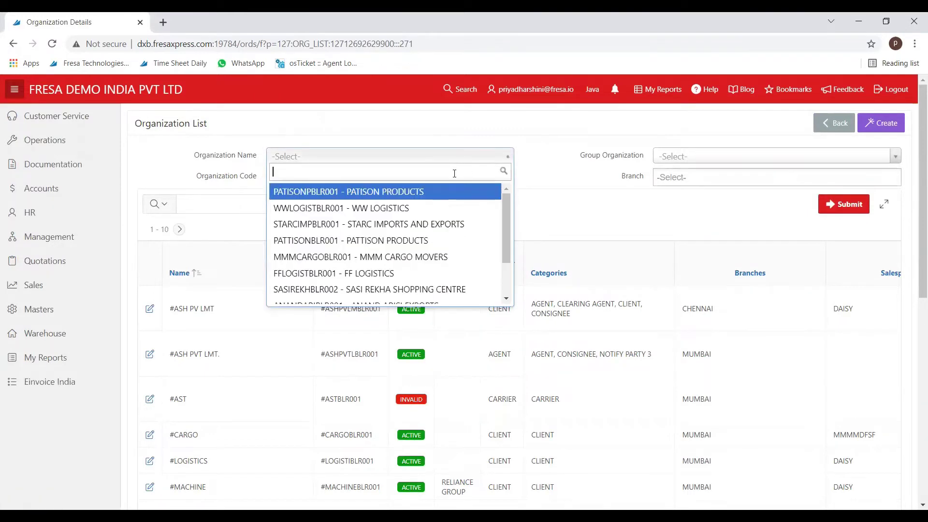
pyautogui.write('o')
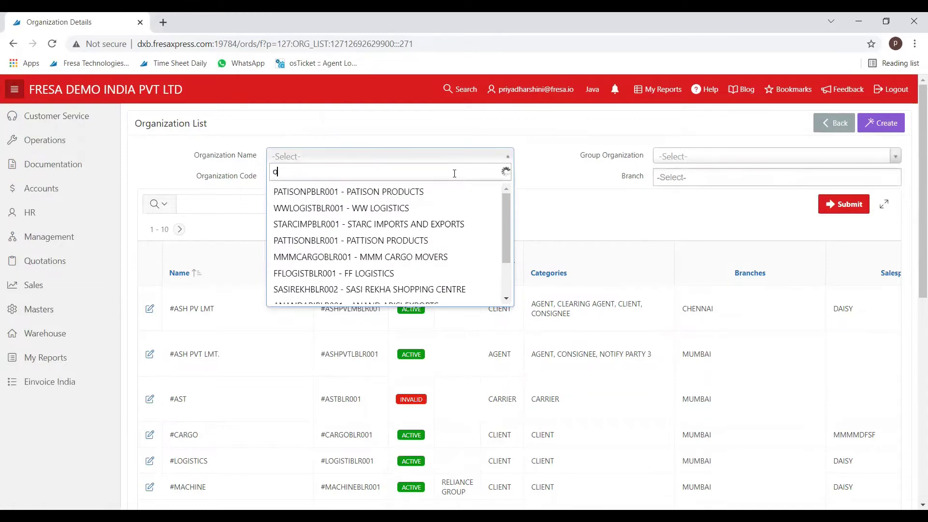
pyautogui.write('lay')
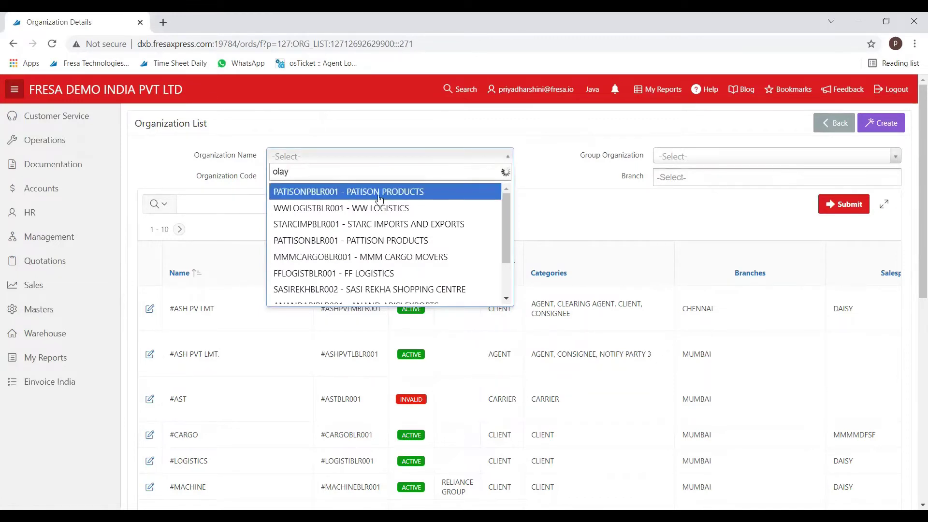
pyautogui.click(375, 192)
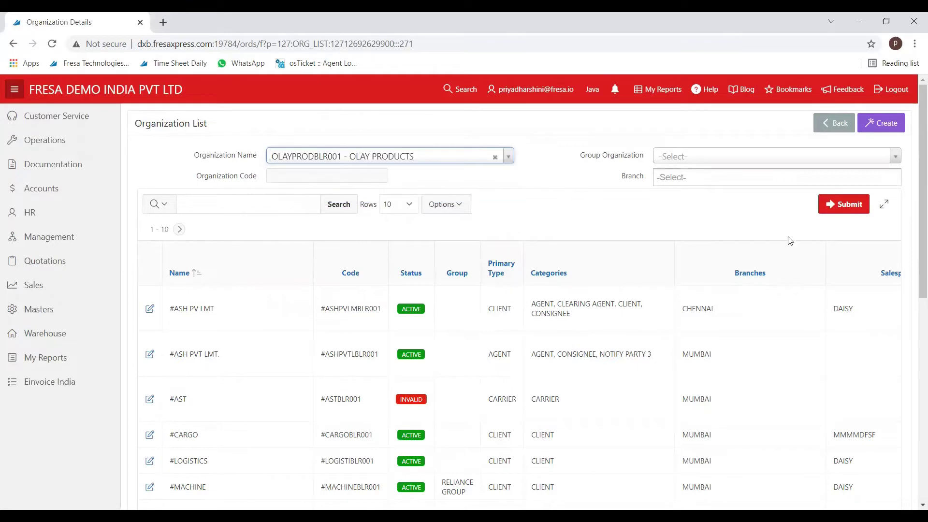
pyautogui.click(848, 205)
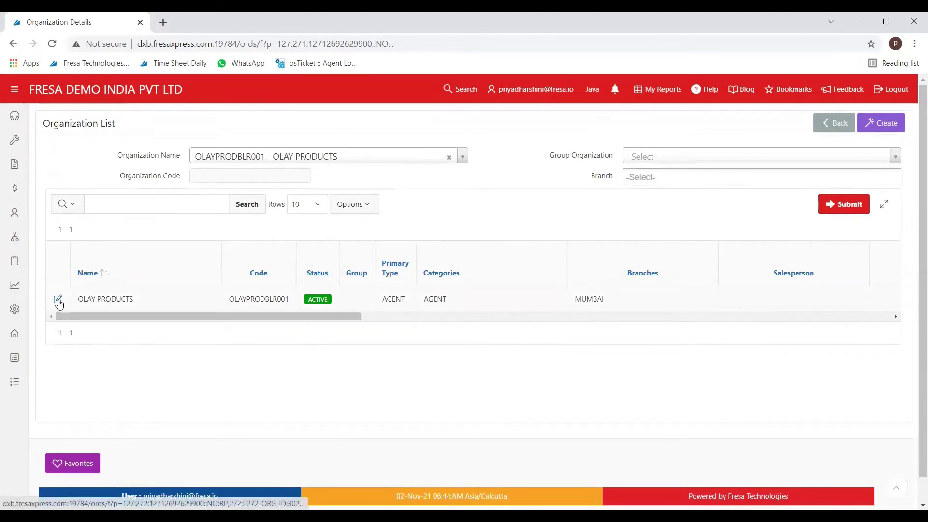
# - Open the OLAY PRODUCTS organization record from its list row
pyautogui.click(58, 301)
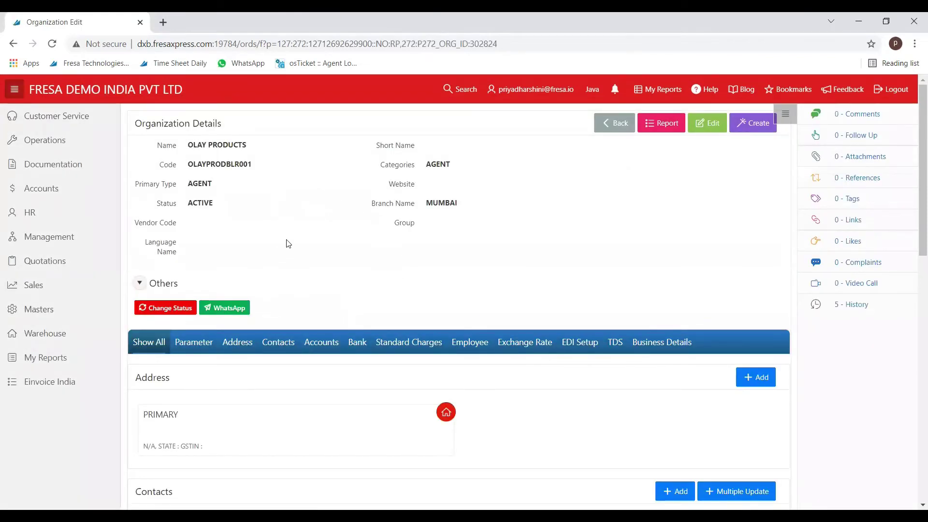
pyautogui.scroll(-3, 287, 244)
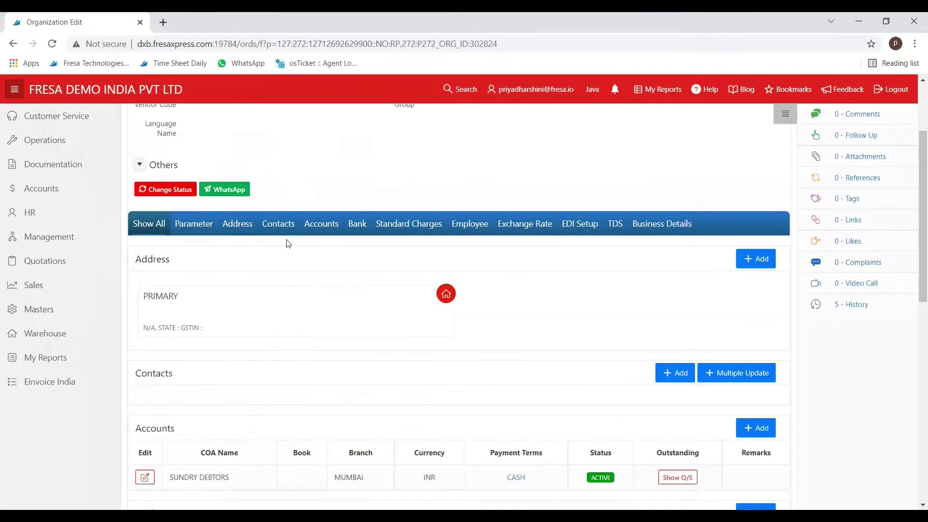
pyautogui.scroll(3, 287, 244)
pyautogui.scroll(-1, 287, 244)
pyautogui.scroll(1, 286, 243)
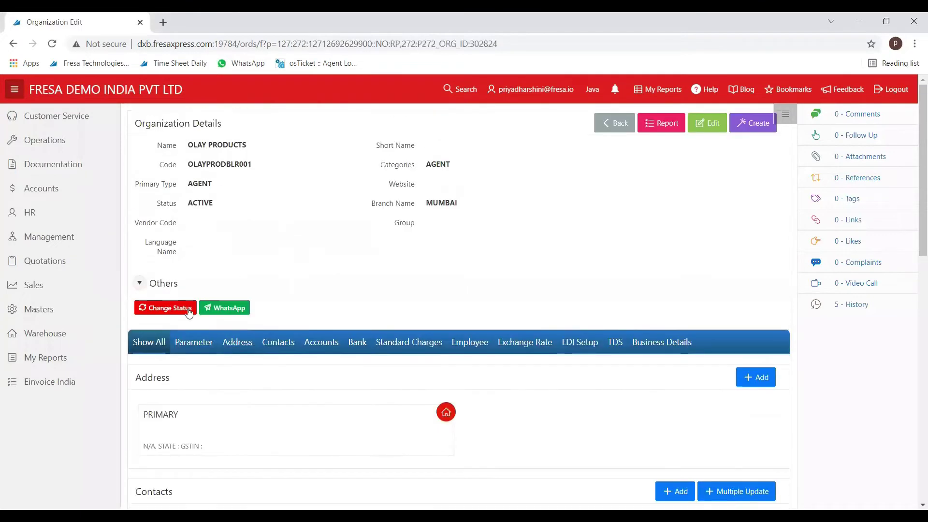
# - Start a status change for OLAY PRODUCTS, choosing Block and focusing the Remarks field
pyautogui.click(157, 311)
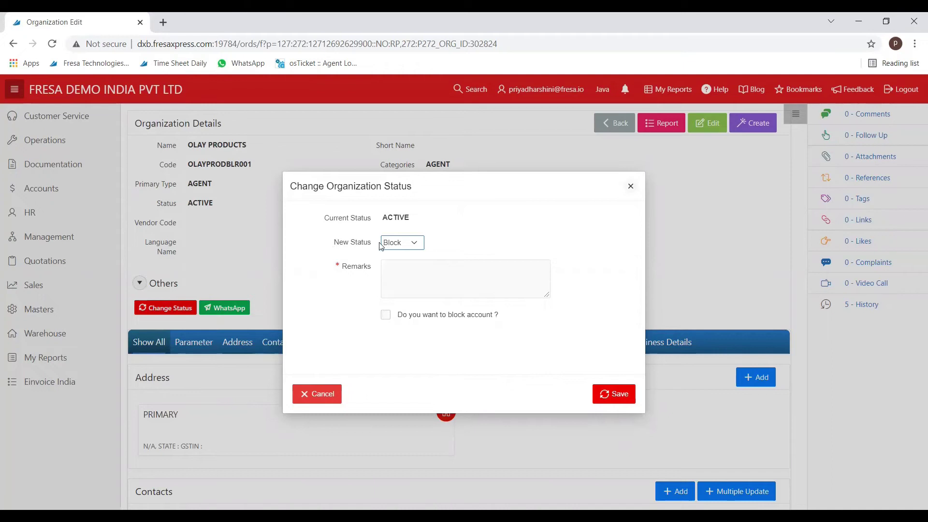
pyautogui.click(411, 246)
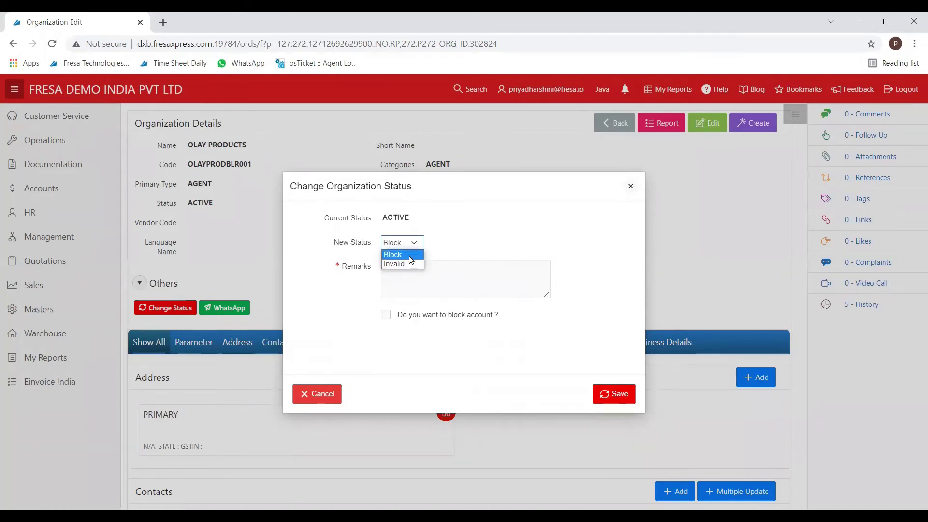
pyautogui.click(409, 256)
pyautogui.click(404, 273)
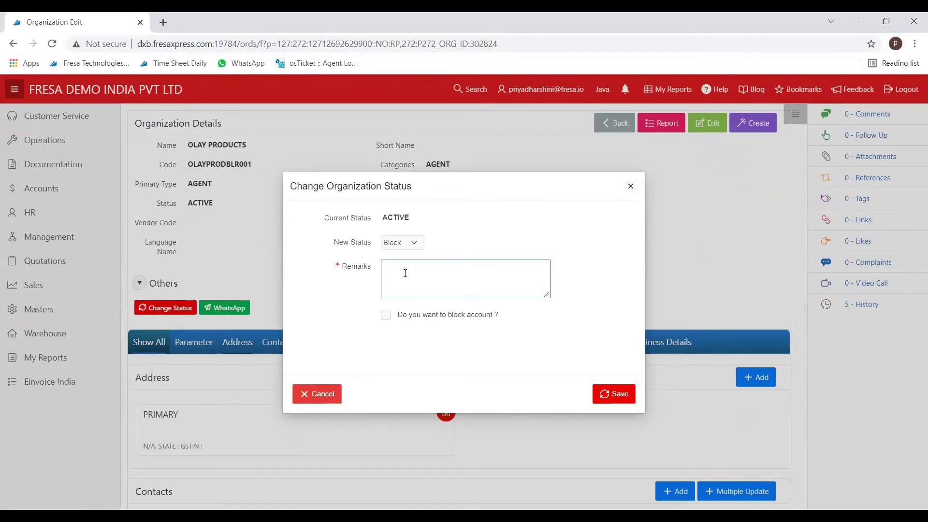
pyautogui.write('no longer nee')
pyautogui.write('ded')
# - Save the Block status change for OLAY PRODUCTS
pyautogui.click(609, 394)
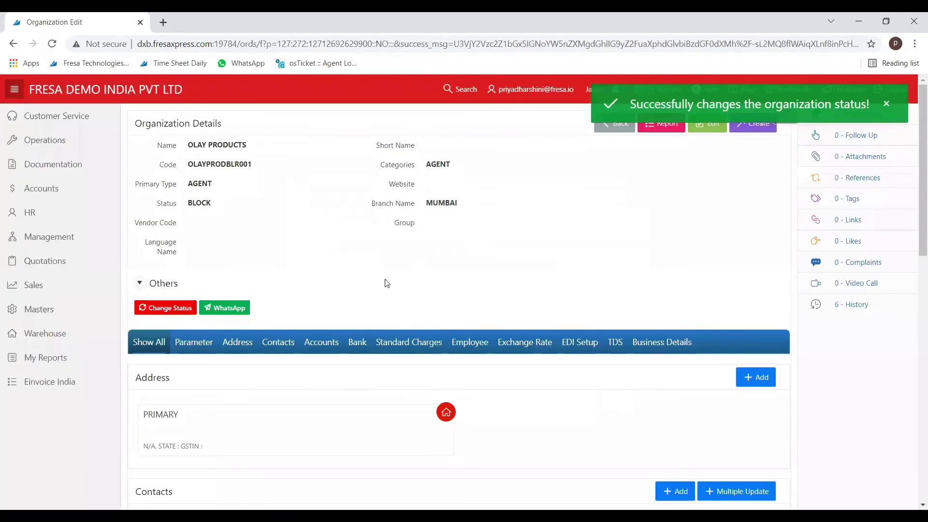
pyautogui.scroll(-2, 385, 283)
pyautogui.scroll(2, 385, 283)
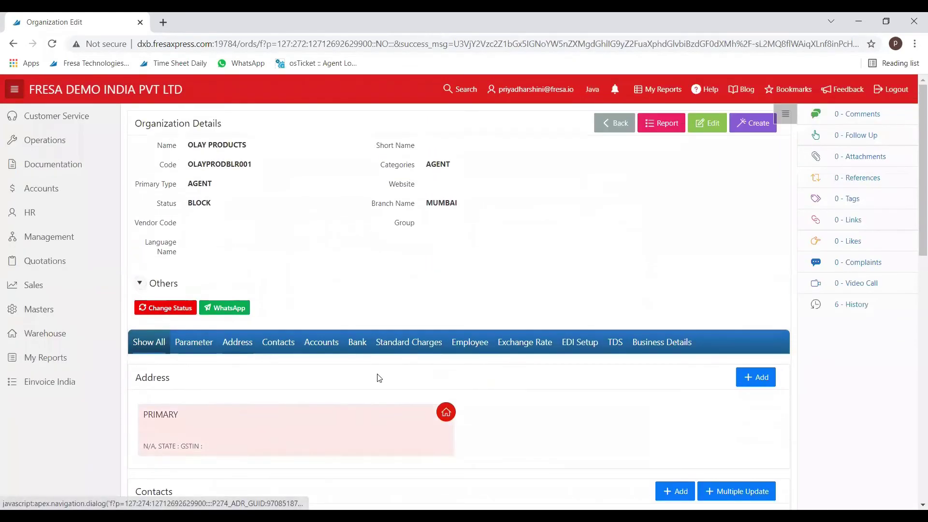
pyautogui.scroll(-2, 385, 458)
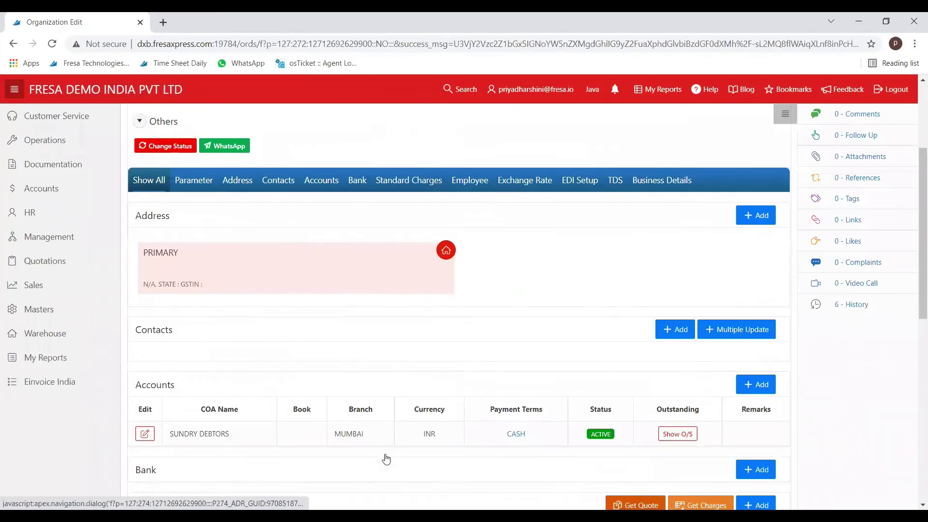
pyautogui.scroll(2, 443, 208)
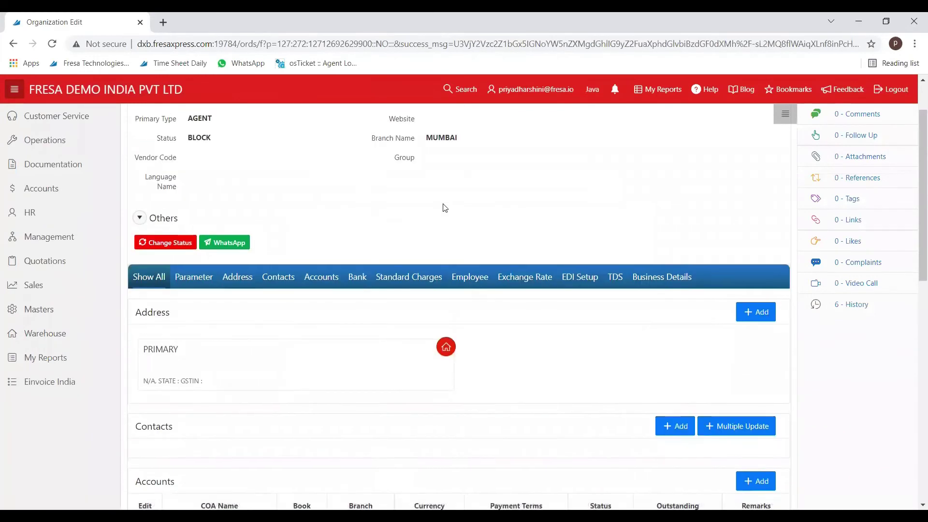